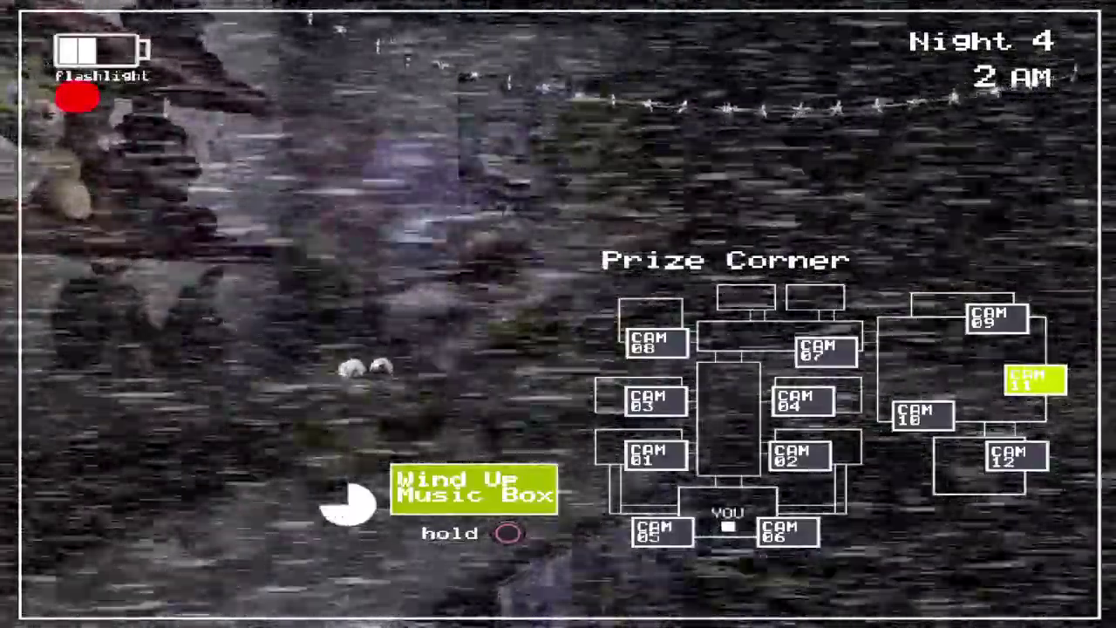
Wind the Prize Corner music box on CAM 11 with the monitor raised
left_click_drag(474, 488, 474, 489)
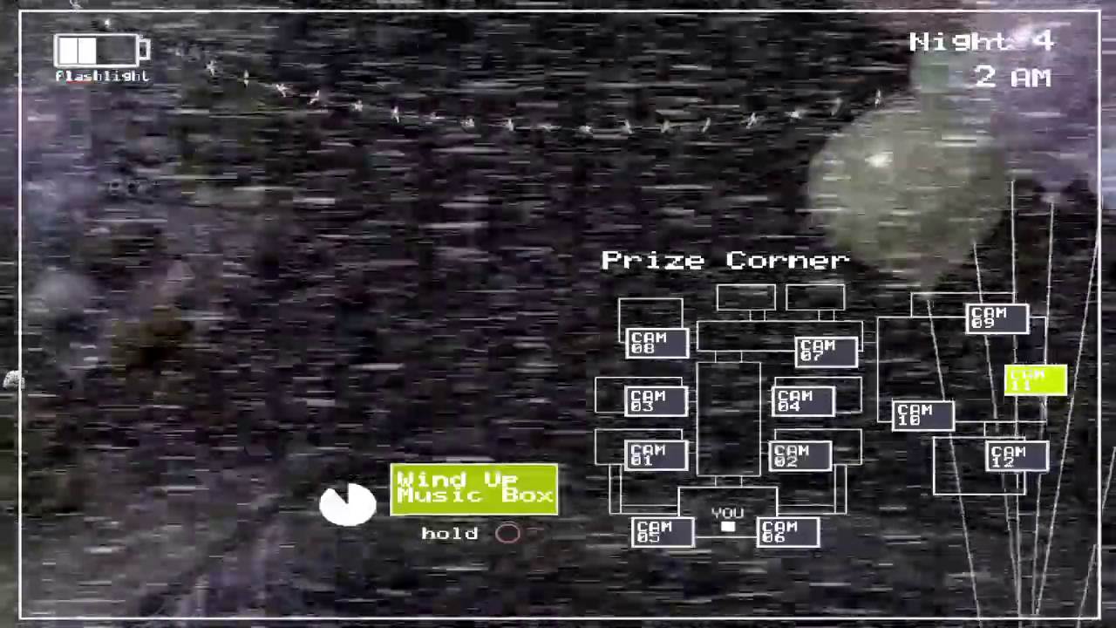
left_click_drag(475, 489, 474, 488)
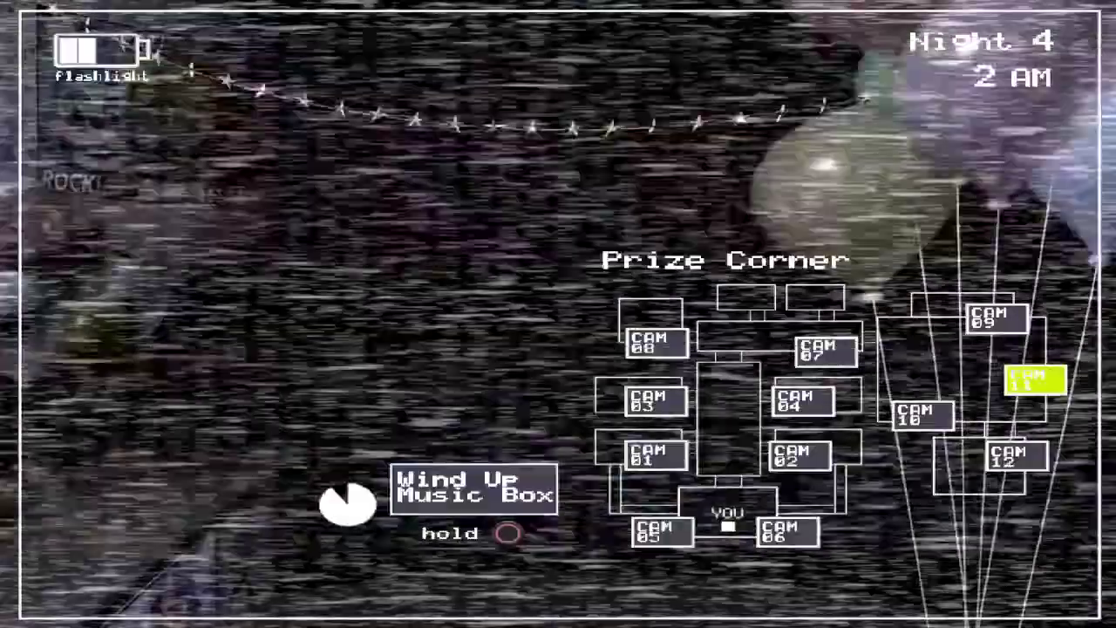
left_click_drag(474, 488, 474, 489)
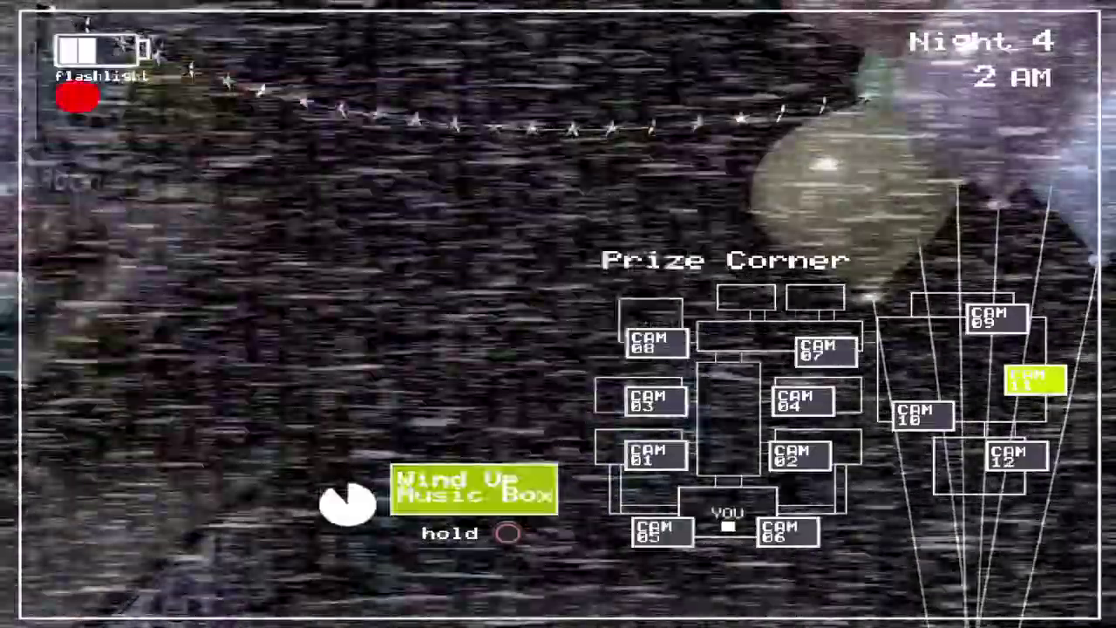
Check Show Stage, Kid's Cove and both air vents, rewind the music box, then lower the monitor
left_click(997, 318)
left_click(1016, 456)
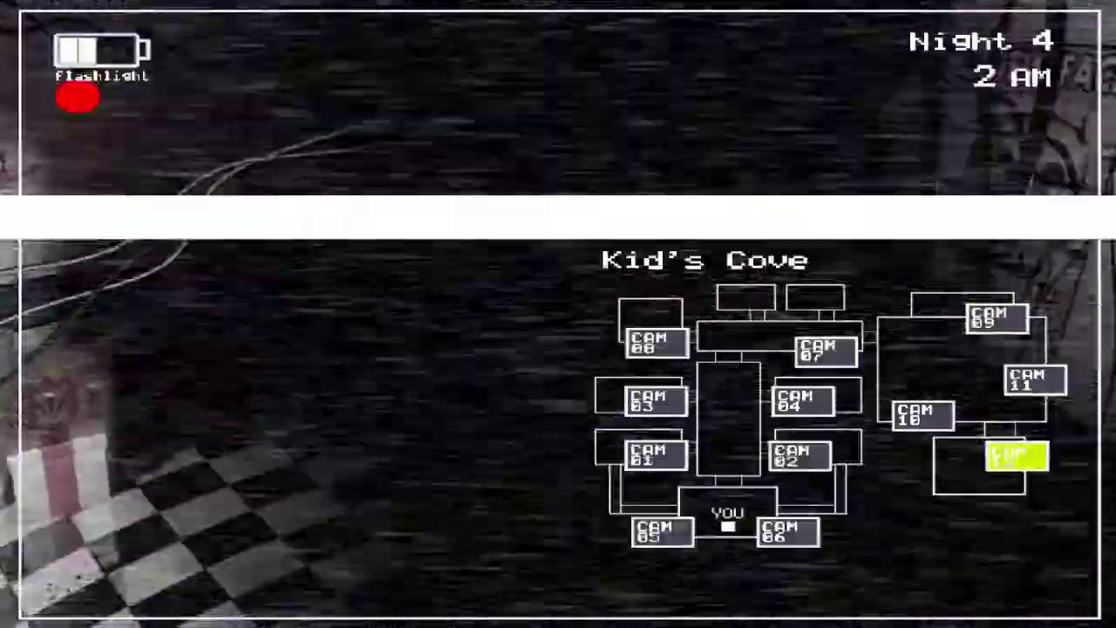
left_click(789, 531)
left_click(661, 530)
left_click(789, 530)
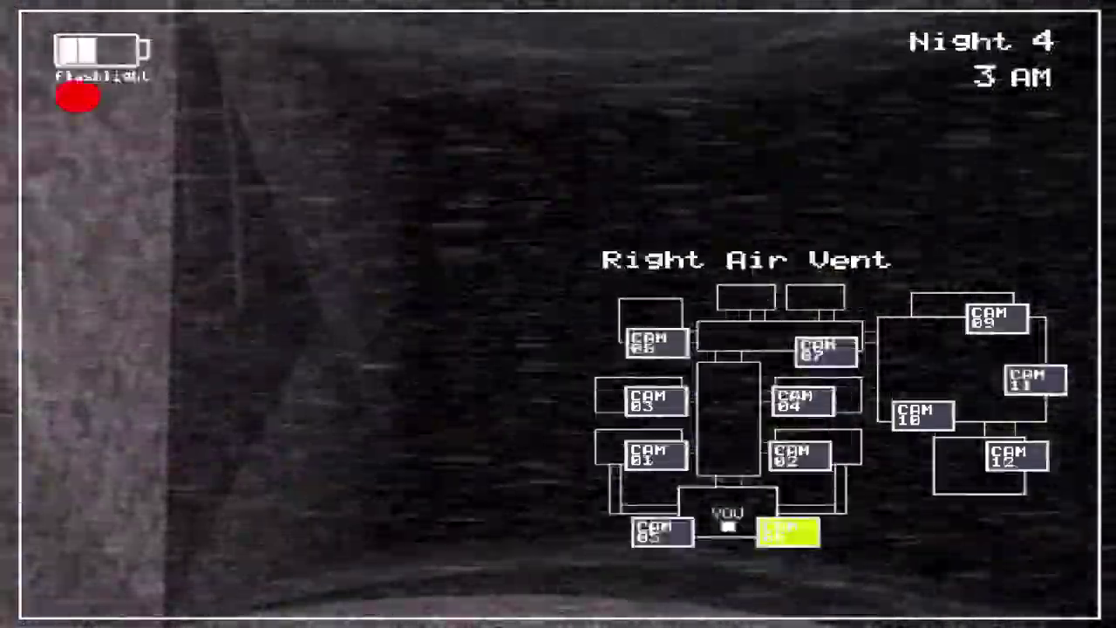
left_click(1016, 456)
left_click(1035, 381)
left_click_drag(474, 488, 474, 488)
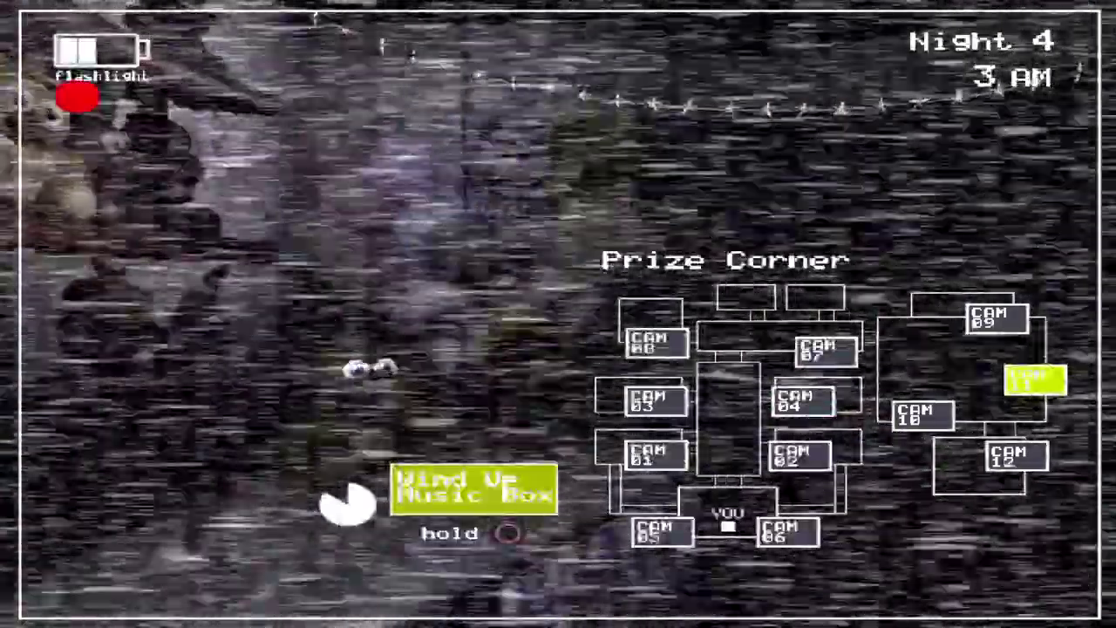
key("s")
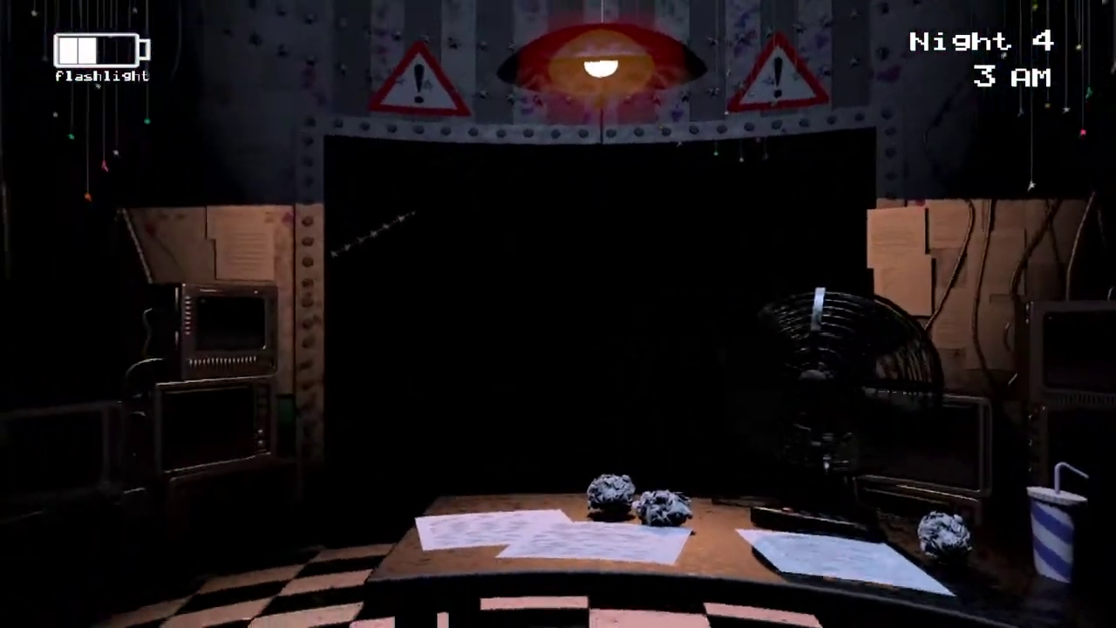
Look around the office, briefly raising the monitor, and flash the hallway
key("s")
left_click_drag(474, 488, 474, 488)
key("s")
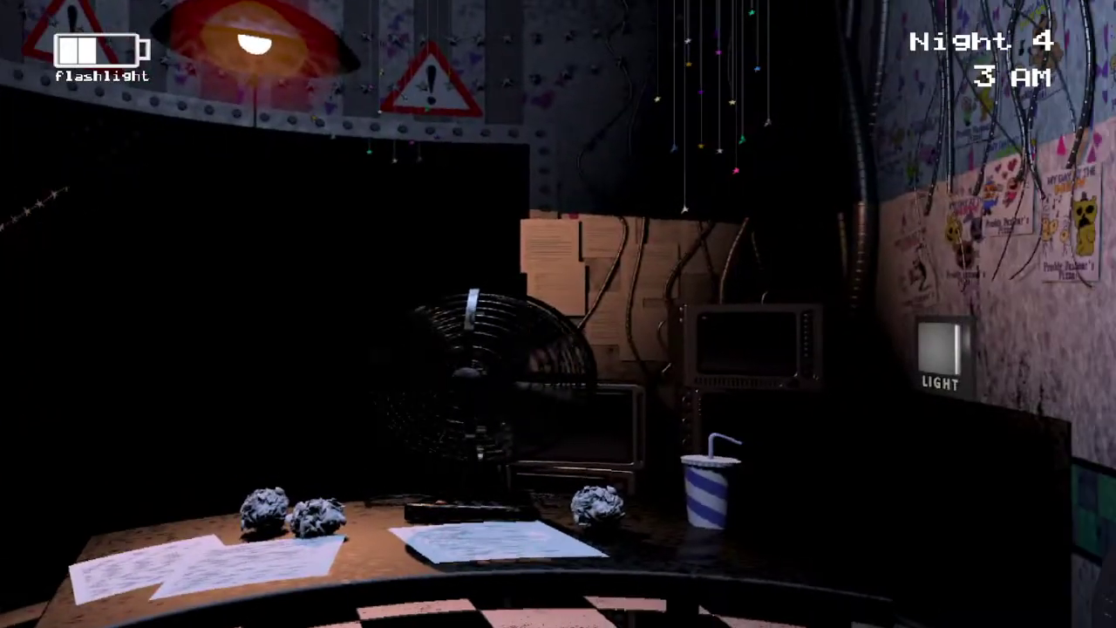
key("s")
key("s")
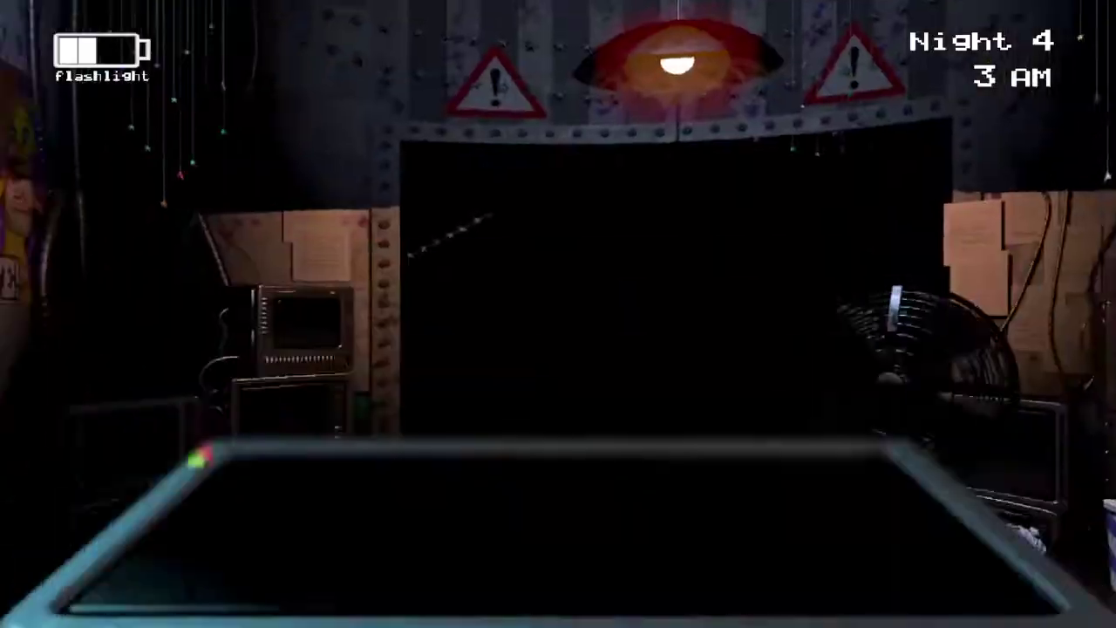
key("ctrl")
Wind the Prize Corner music box, light the left vent and hallway, and return to CAM 11
key("s")
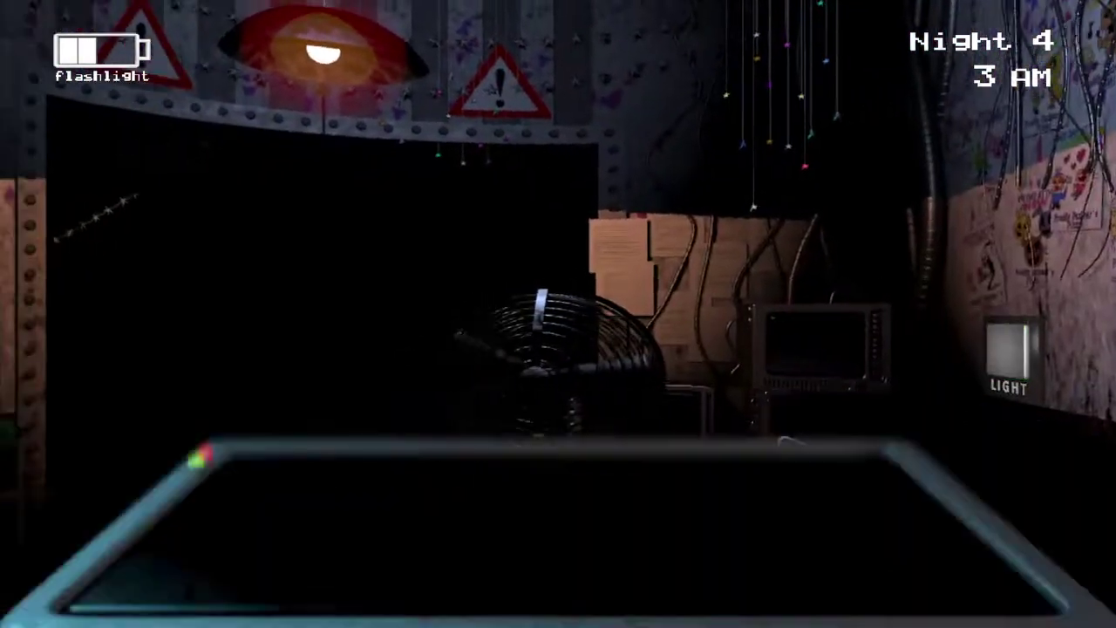
left_click_drag(475, 489, 474, 489)
key("s")
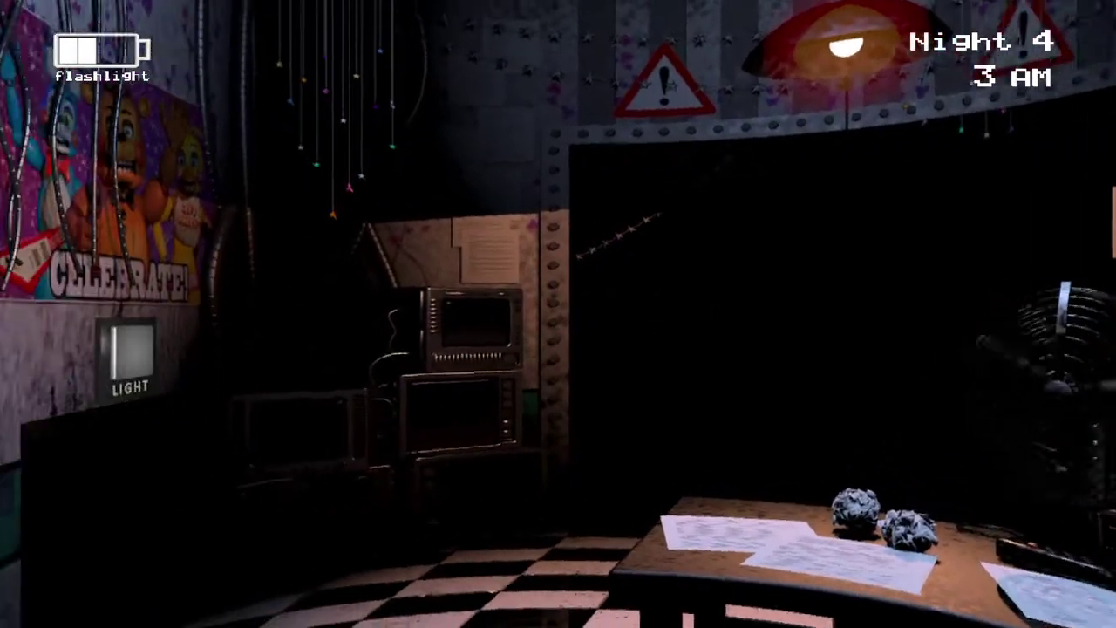
key("s")
key("s")
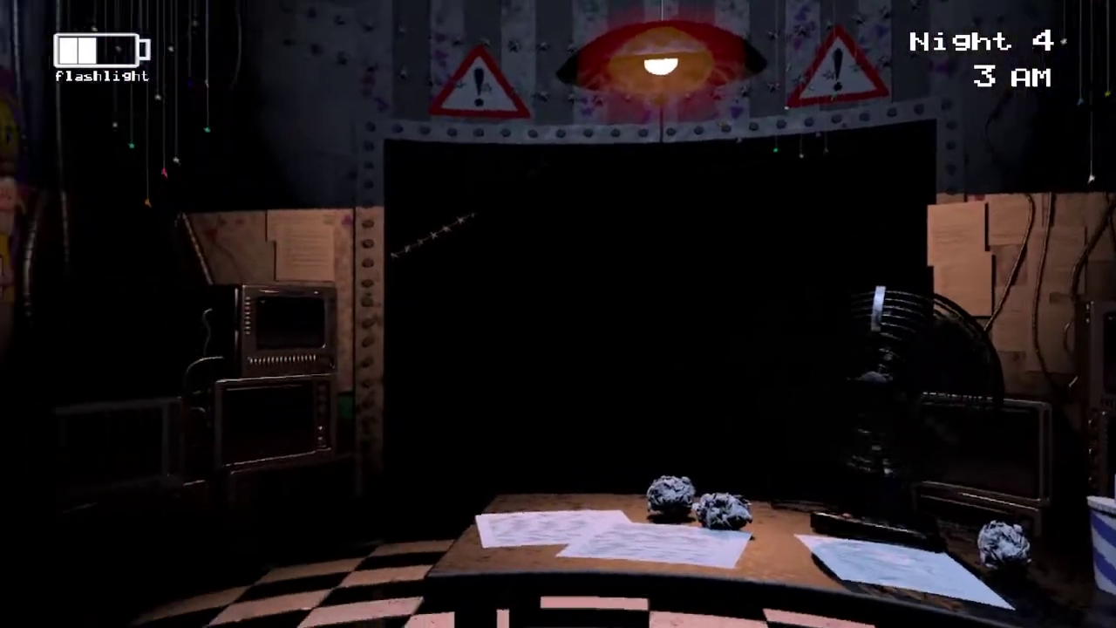
key("ctrl")
key("ctrl")
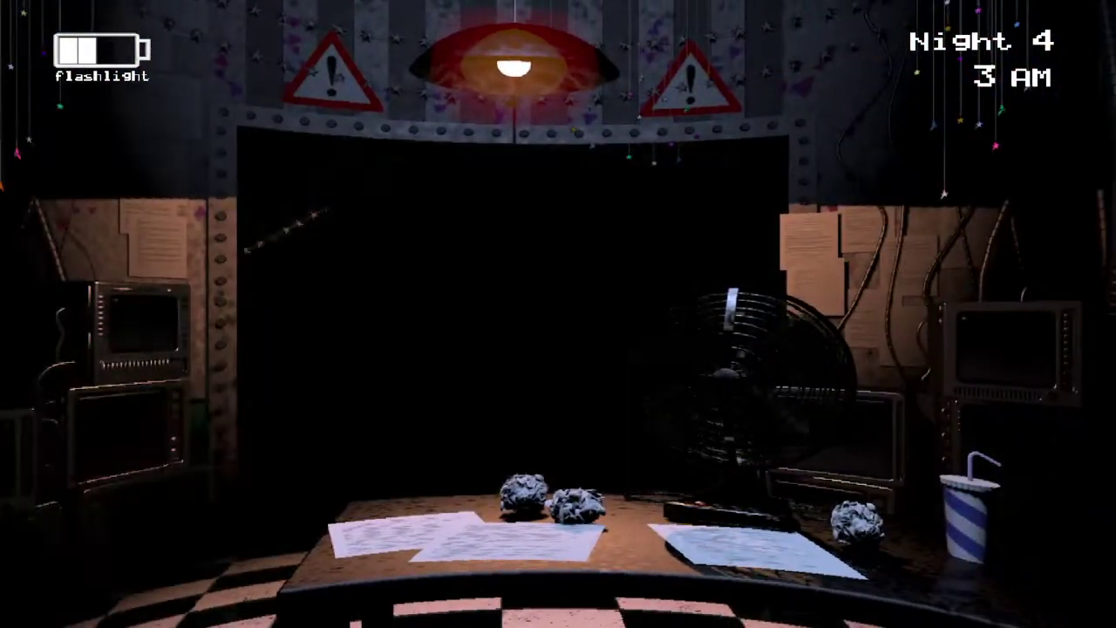
key("s")
left_click_drag(474, 483, 473, 483)
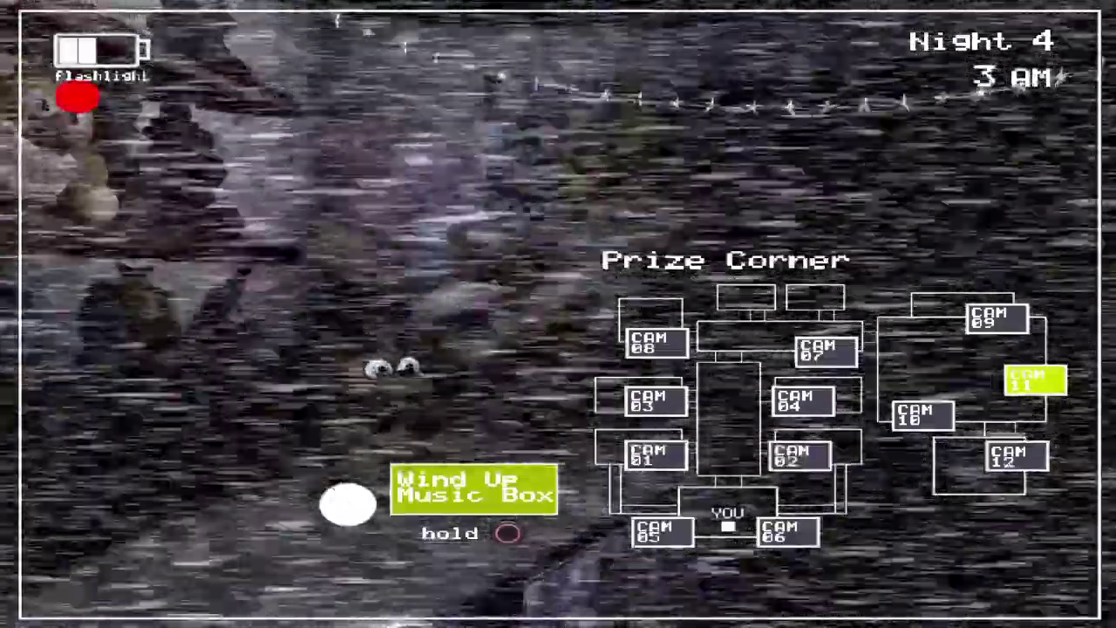
Lower the monitor, hide behind the Freddy mask, pause the game, then remove the mask
key("s")
key("shift")
key("Escape")
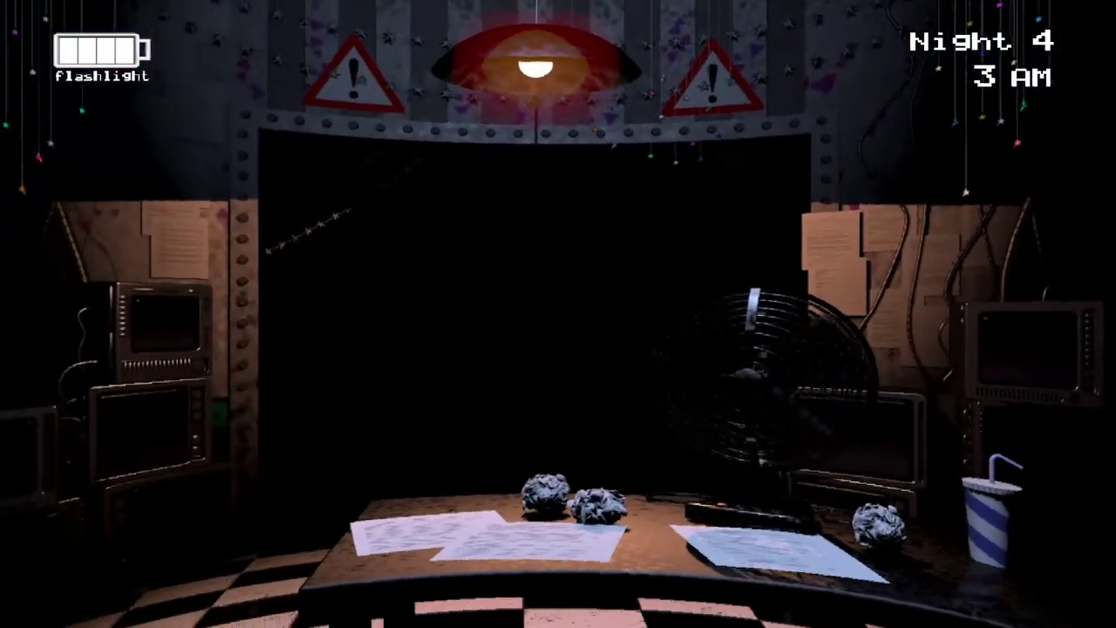
key("ctrl")
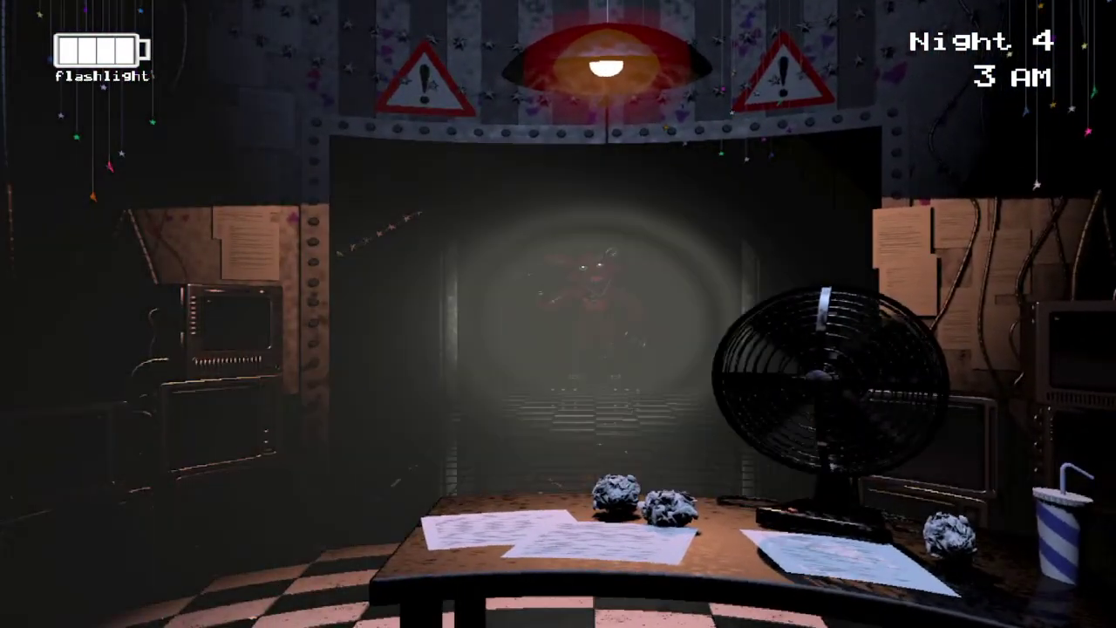